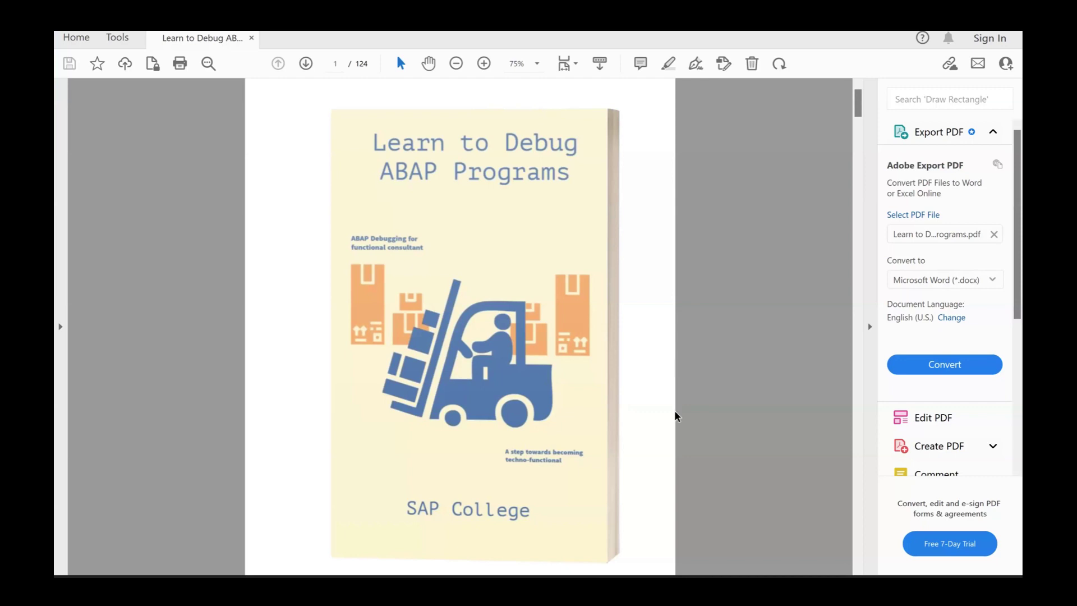
scroll(674, 415, down, 2)
scroll(674, 416, down, 2)
scroll(674, 416, down, 2)
scroll(673, 415, down, 2)
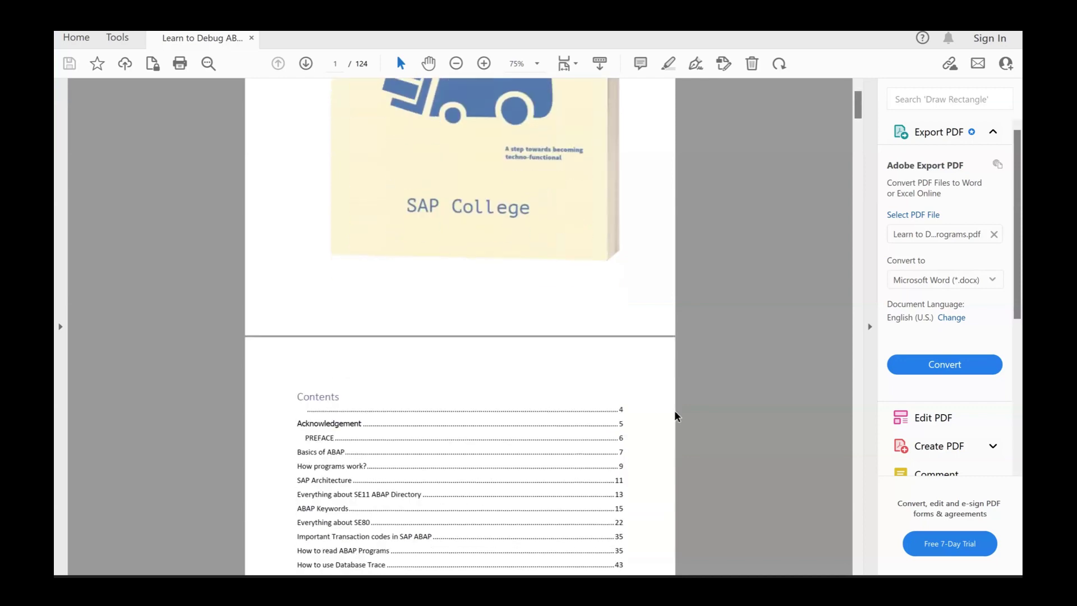
scroll(674, 411, down, 1)
scroll(675, 412, down, 1)
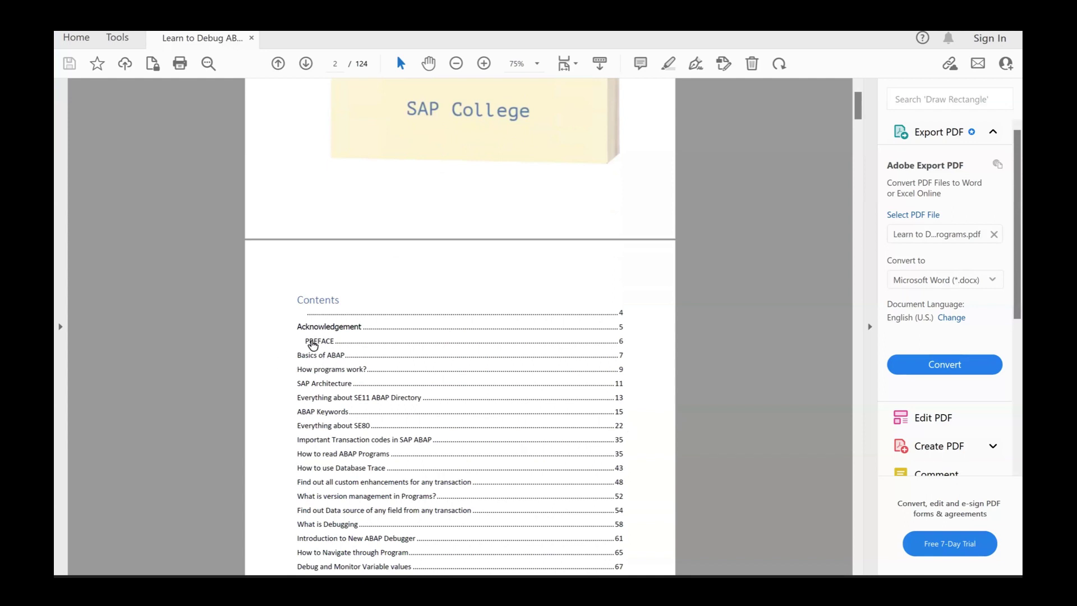
scroll(304, 368, down, 1)
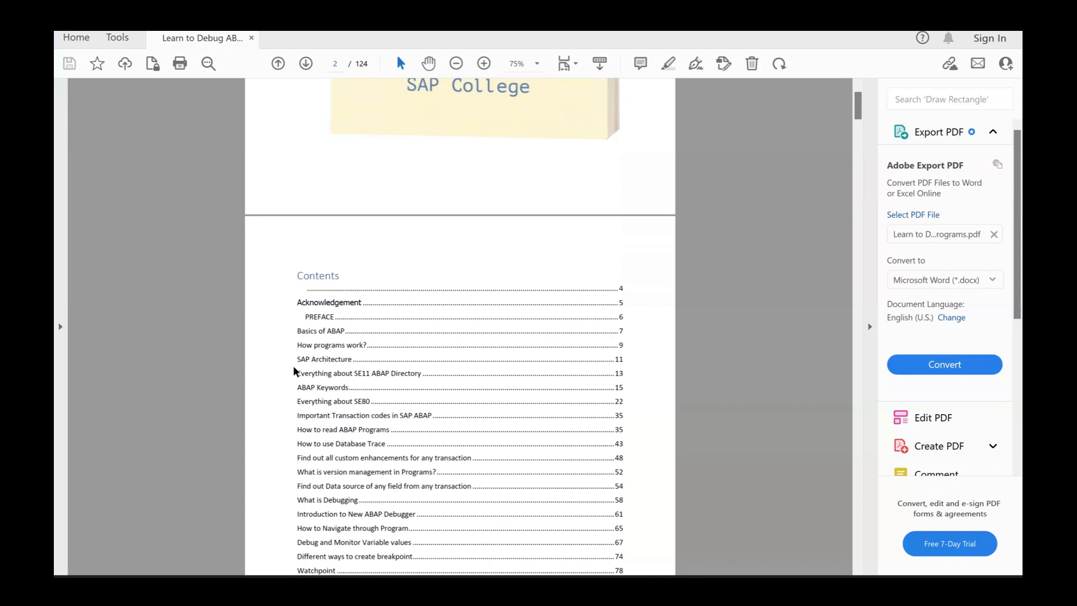
scroll(293, 370, down, 1)
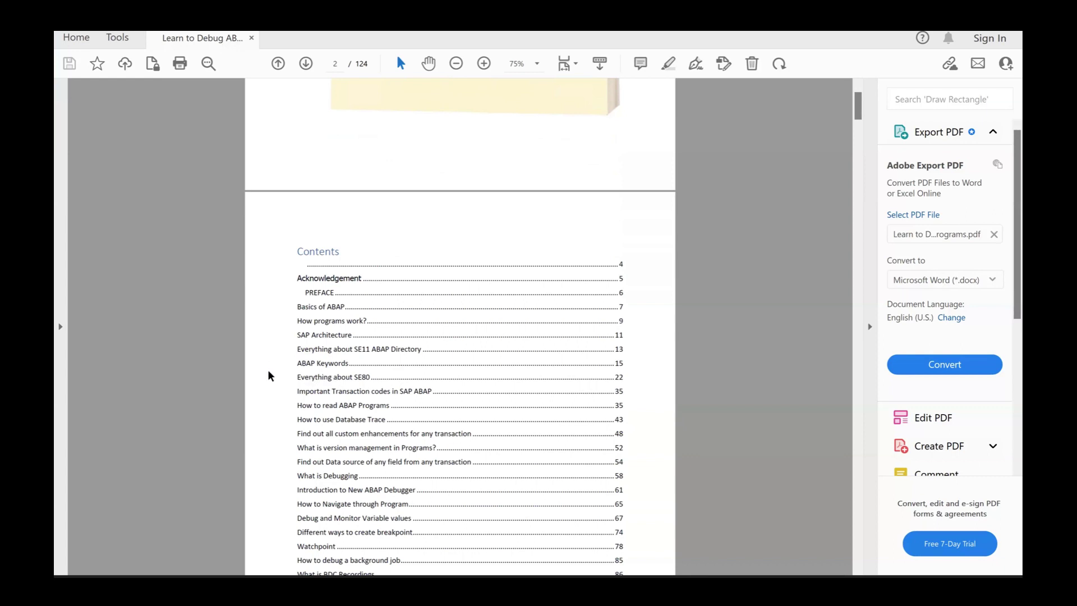
scroll(270, 371, down, 1)
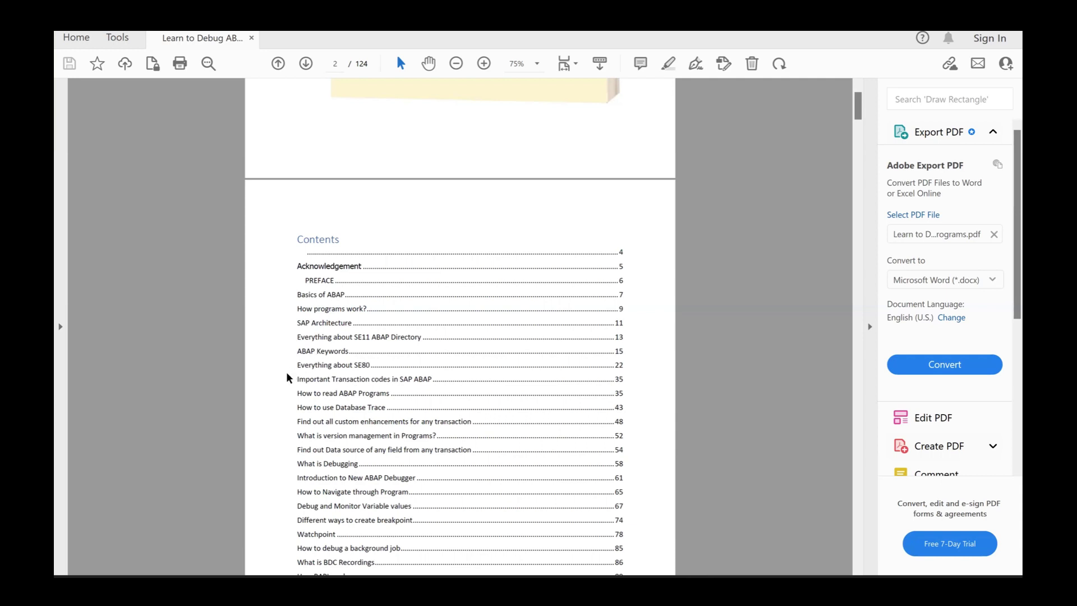
scroll(287, 374, down, 1)
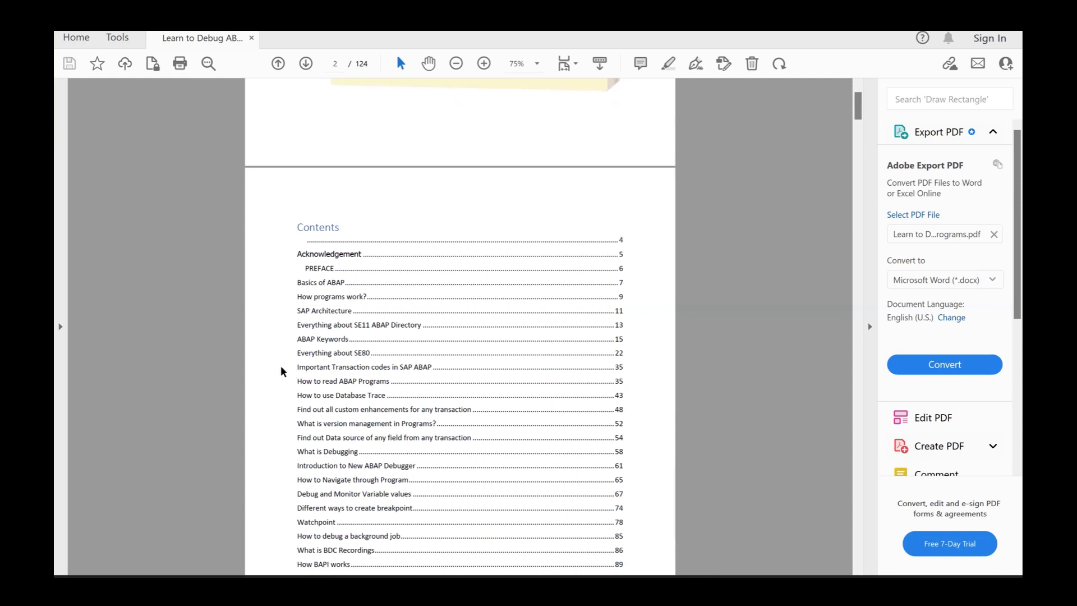
scroll(281, 365, down, 2)
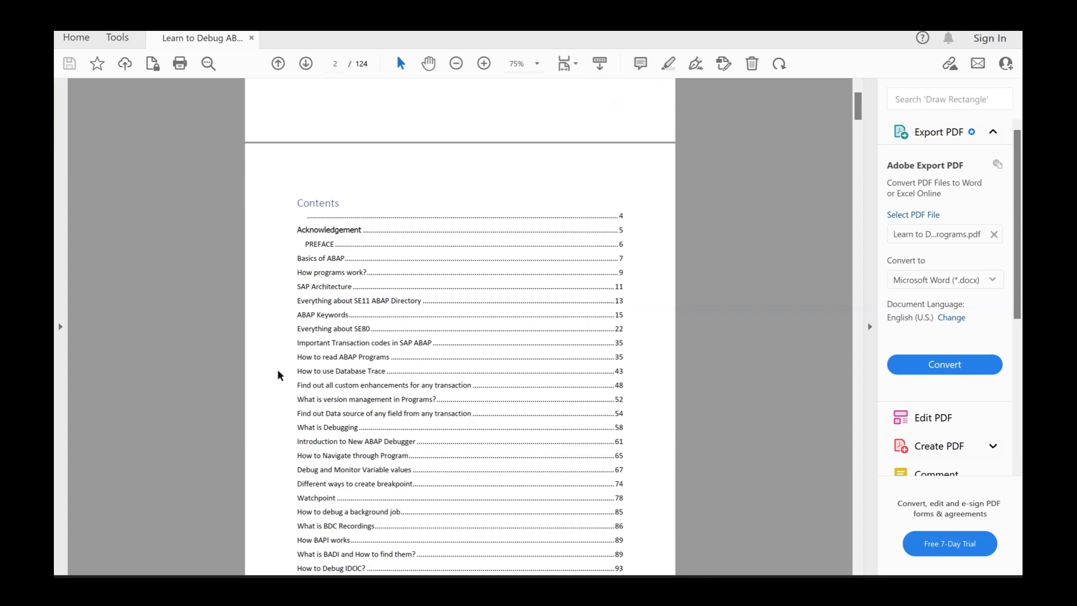
scroll(278, 370, down, 1)
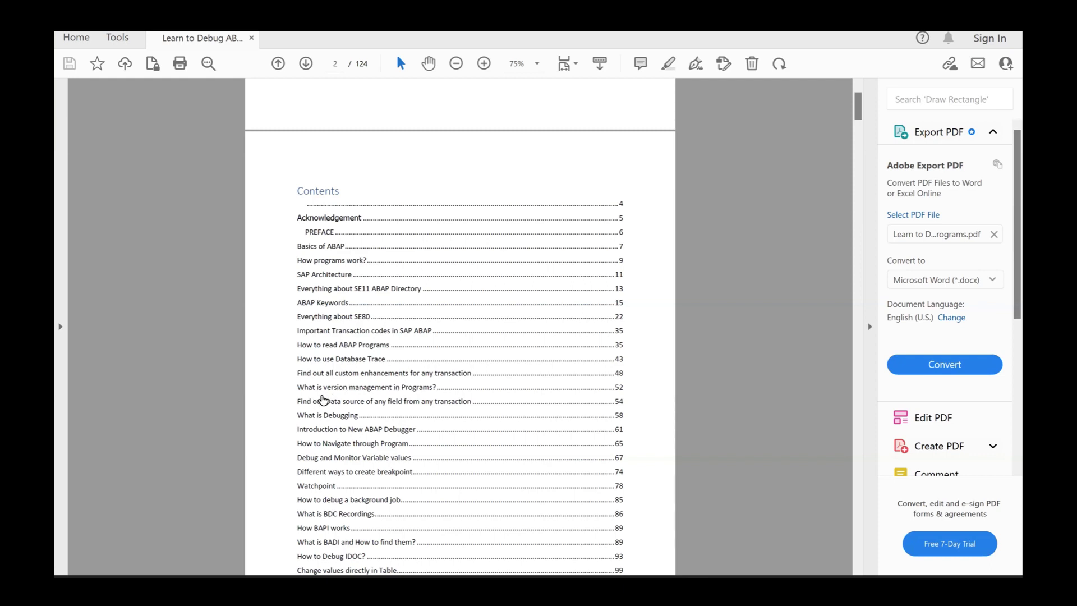
scroll(290, 395, down, 1)
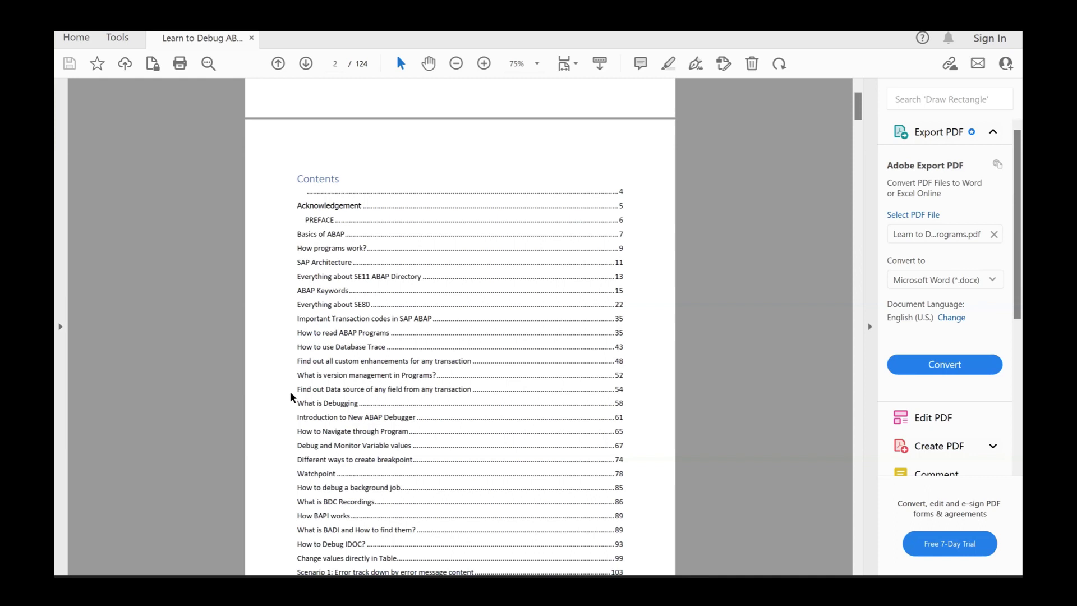
scroll(291, 395, down, 1)
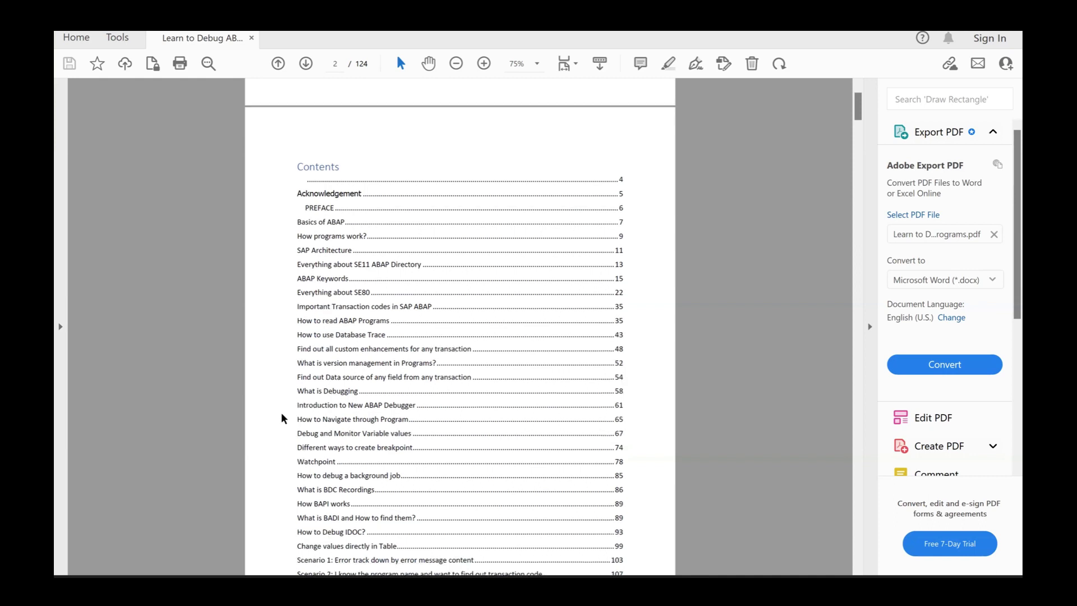
scroll(281, 418, down, 2)
scroll(282, 414, down, 1)
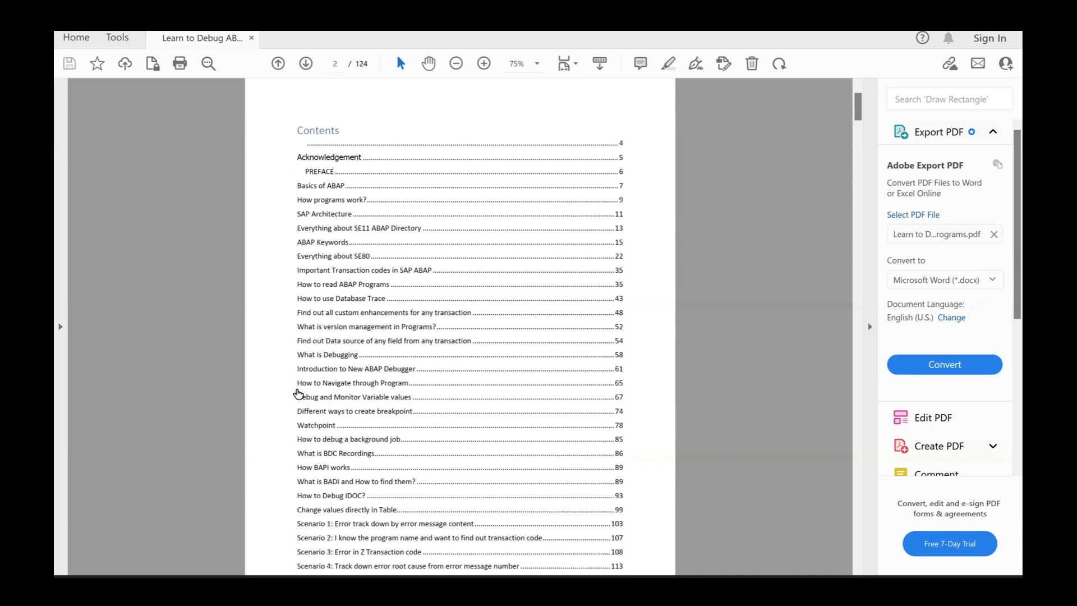
scroll(297, 390, down, 1)
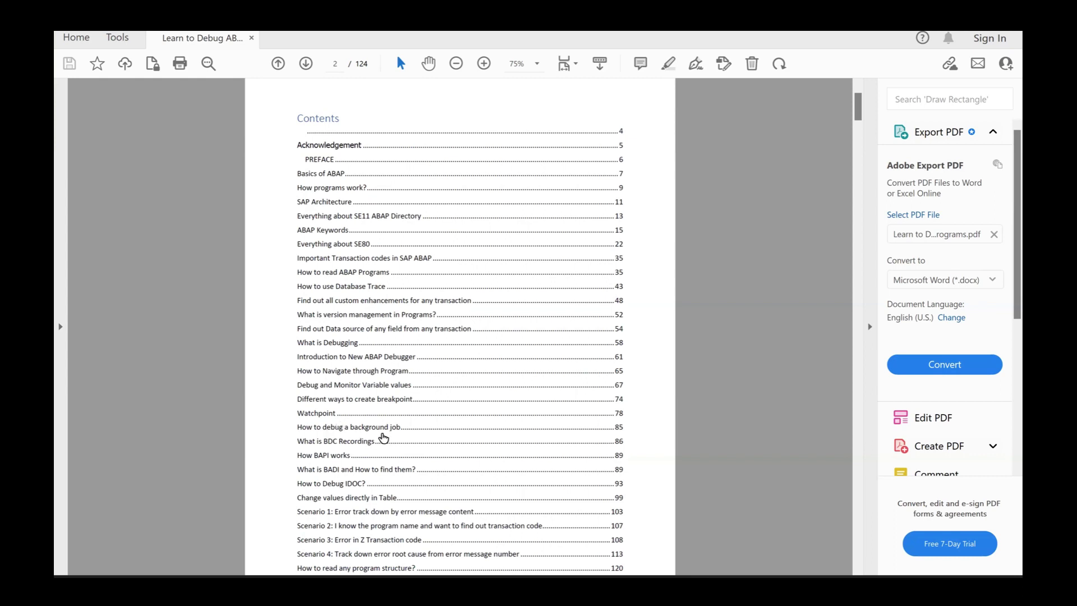
scroll(297, 435, down, 1)
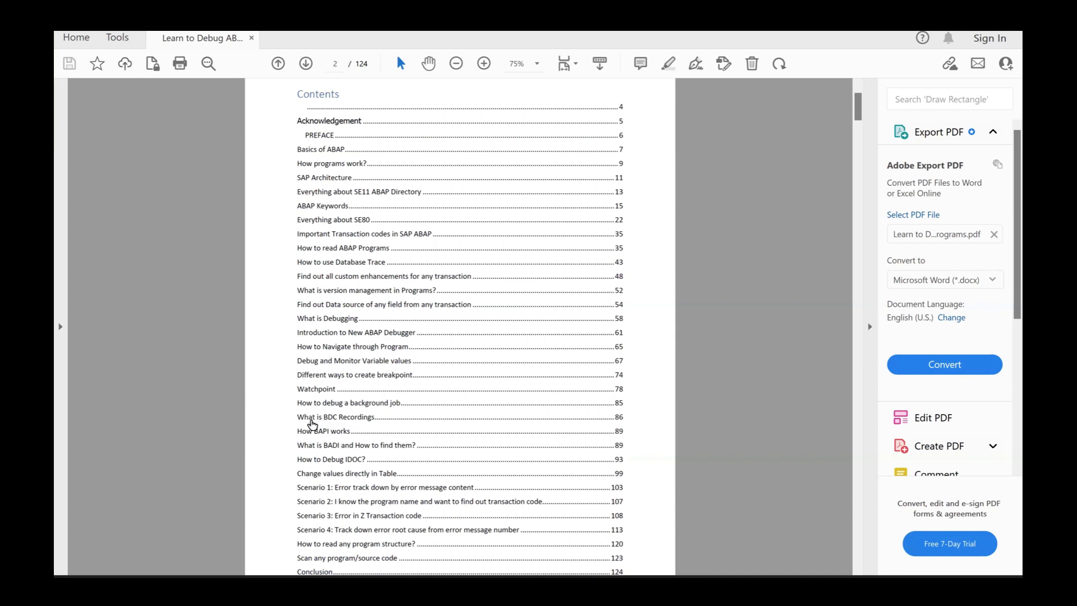
scroll(285, 424, down, 1)
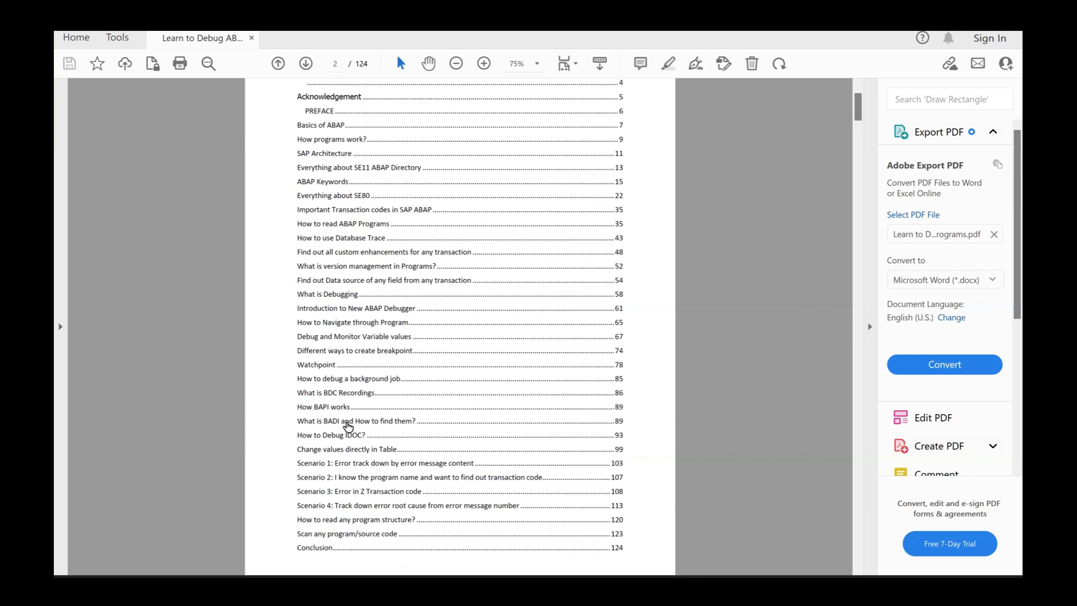
scroll(276, 431, down, 1)
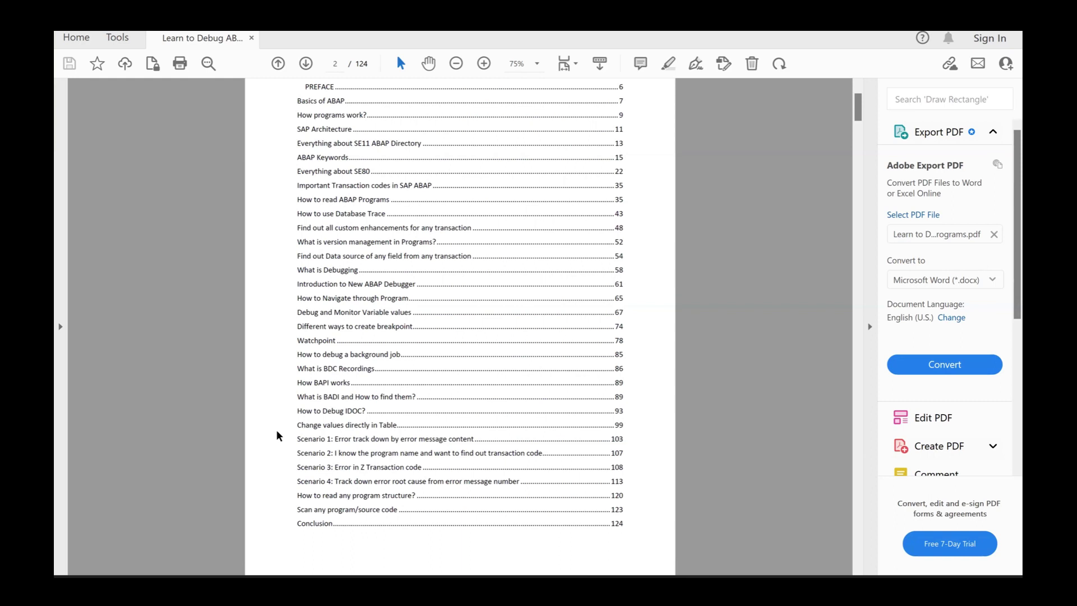
scroll(277, 435, down, 1)
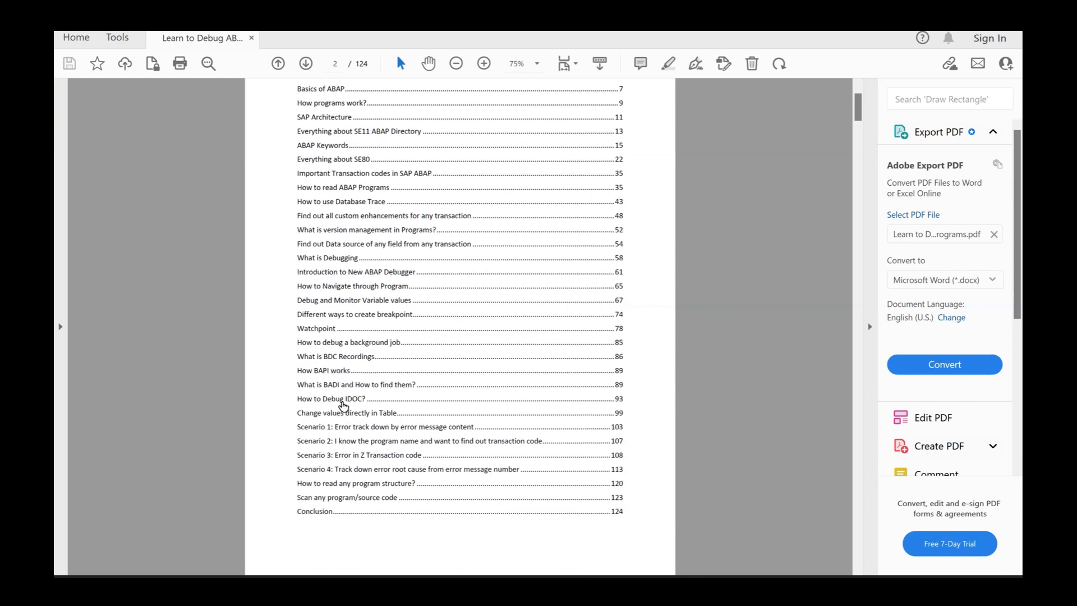
scroll(264, 405, down, 1)
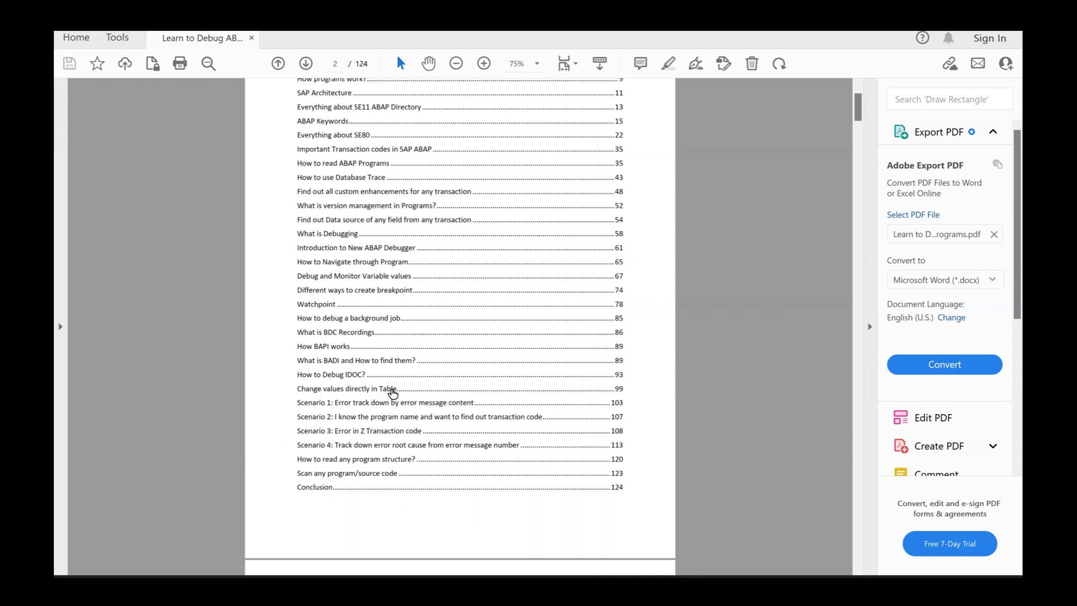
scroll(278, 410, down, 1)
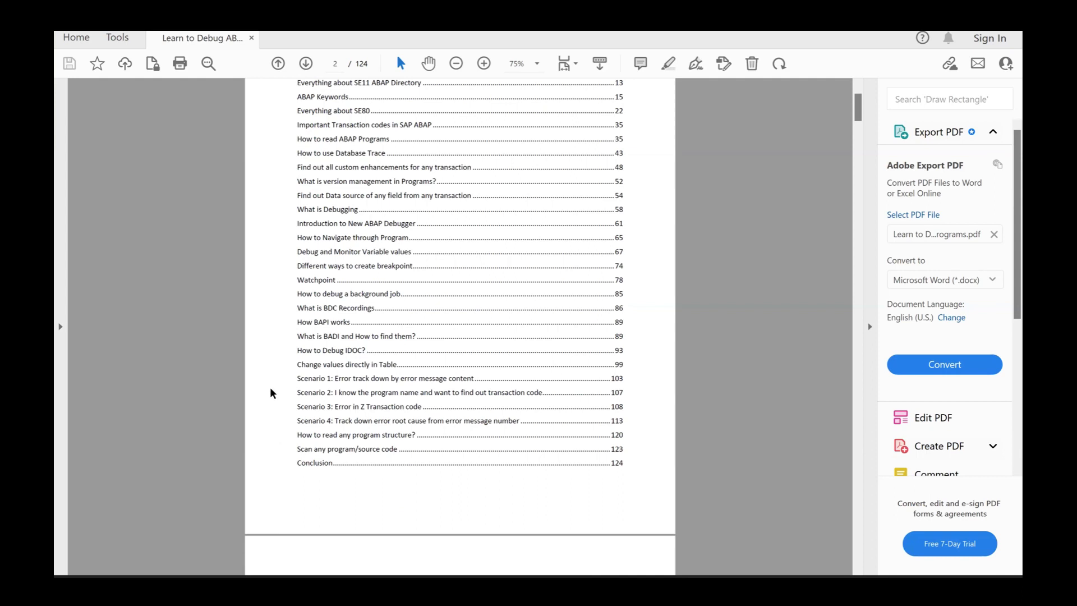
scroll(341, 370, down, 1)
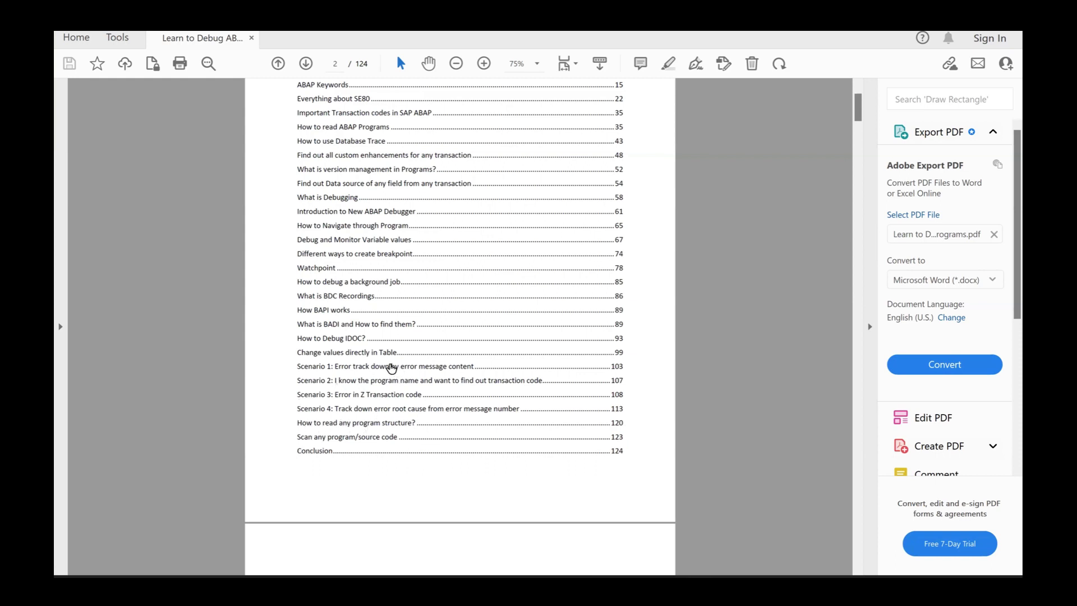
Jump to the 'Scenario 1' chapter from the table of contents and read pages 103–107
click(356, 369)
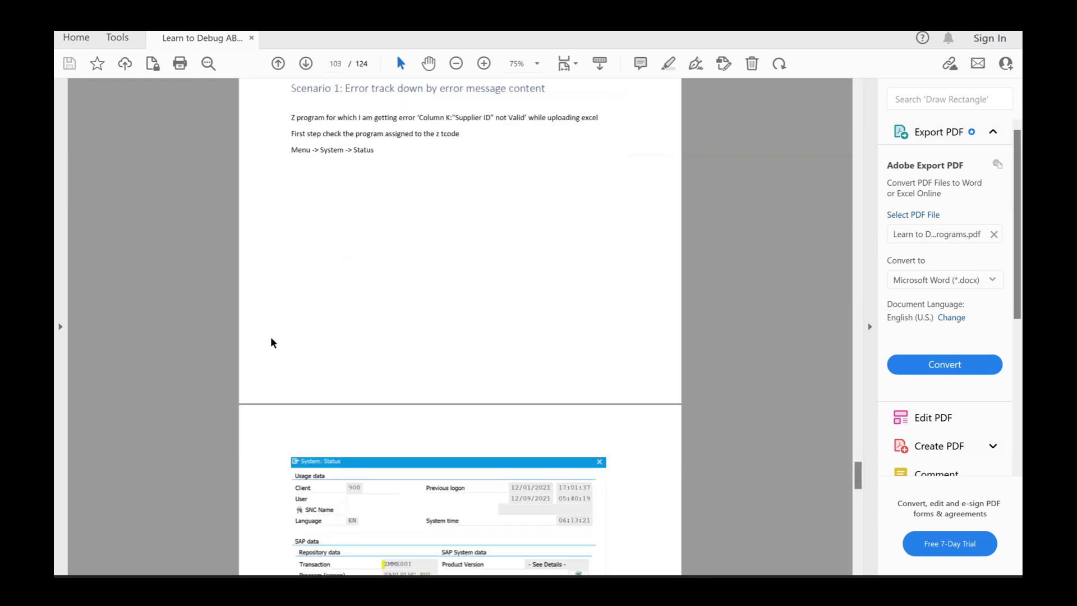
scroll(257, 387, down, 1)
scroll(253, 429, down, 4)
scroll(258, 462, down, 1)
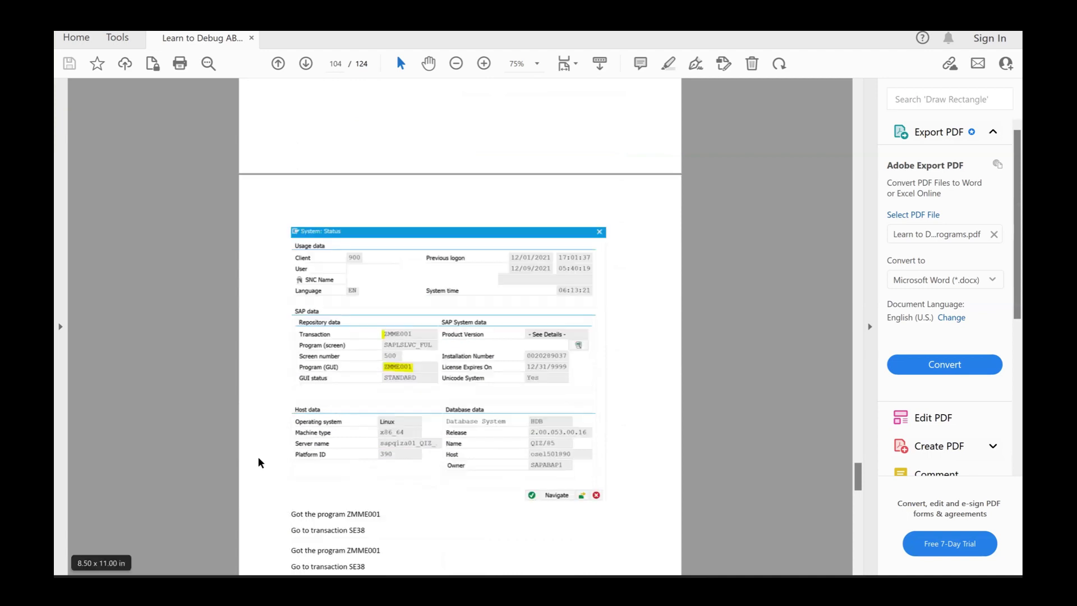
scroll(258, 462, down, 1)
scroll(259, 471, down, 1)
scroll(260, 486, down, 1)
scroll(260, 486, down, 1)
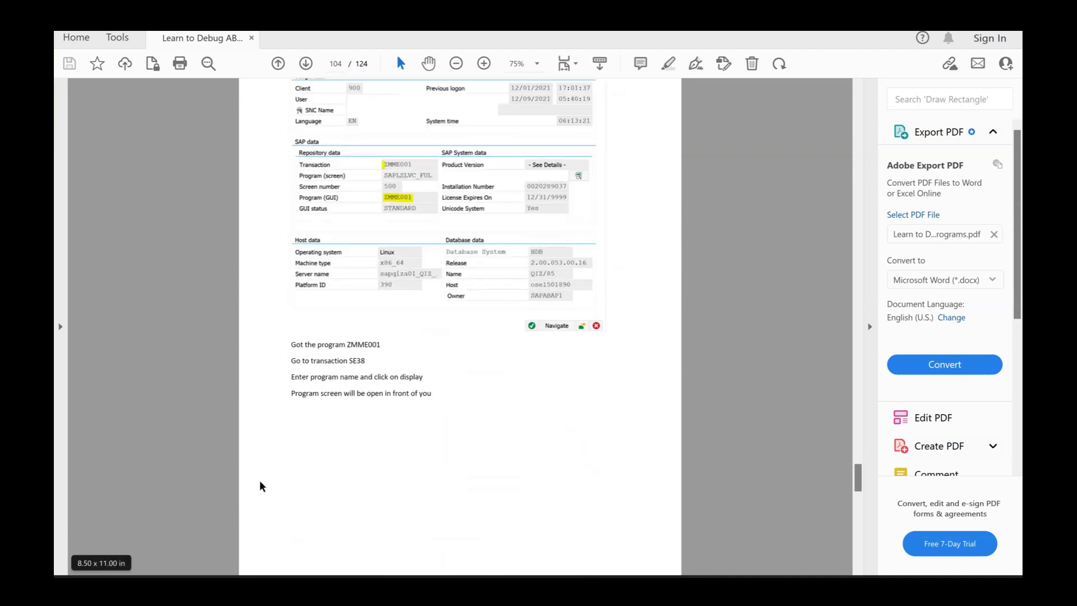
scroll(259, 486, down, 1)
scroll(260, 485, down, 2)
scroll(259, 485, down, 1)
scroll(259, 485, down, 2)
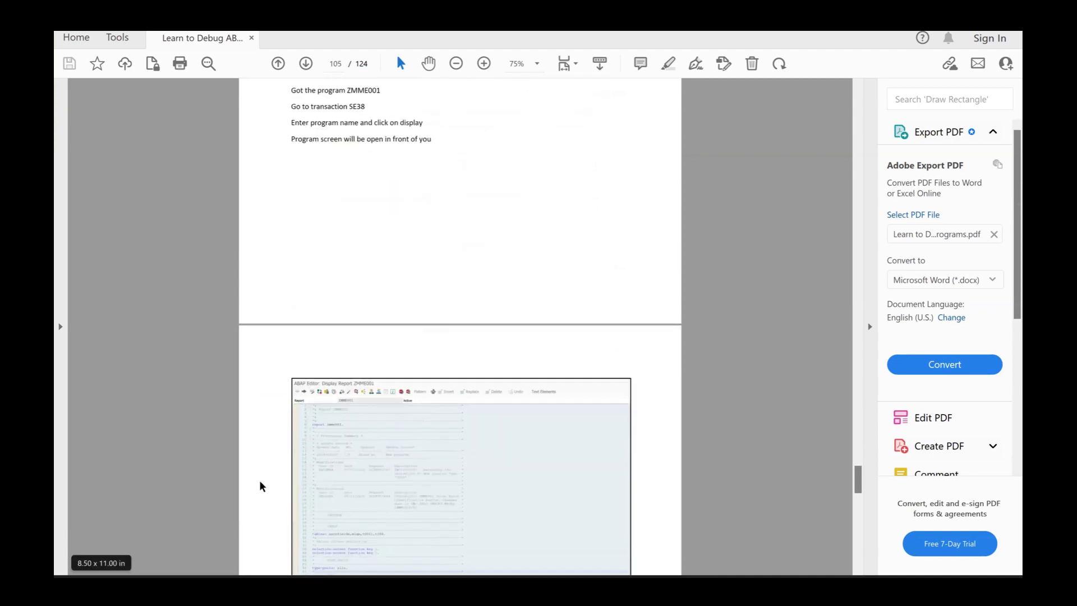
scroll(260, 485, down, 2)
scroll(261, 485, down, 2)
scroll(260, 485, down, 1)
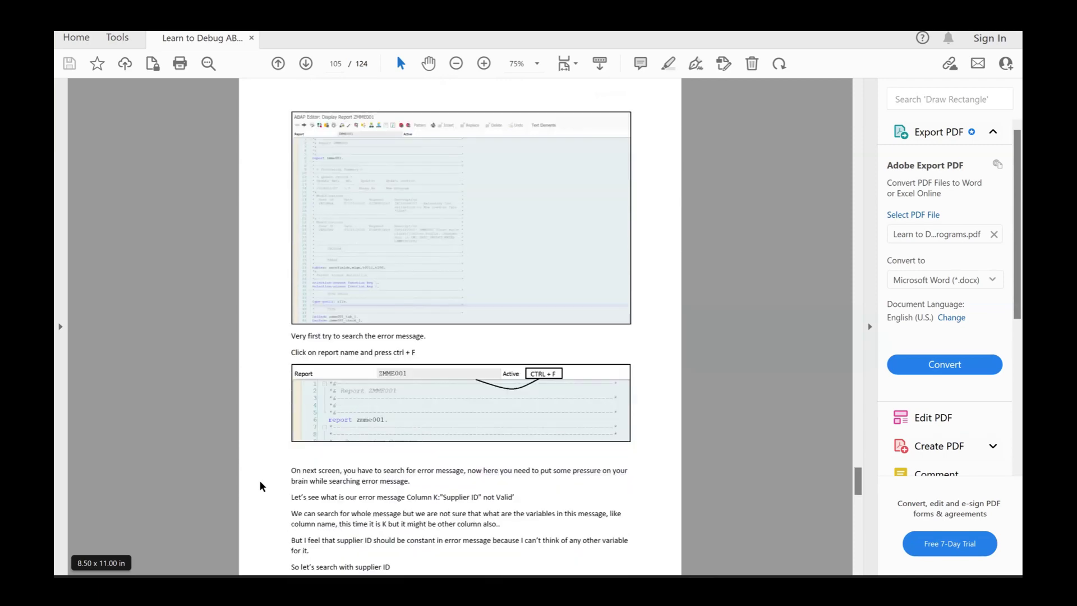
scroll(260, 485, down, 1)
scroll(260, 486, down, 1)
scroll(260, 481, down, 1)
scroll(260, 482, down, 2)
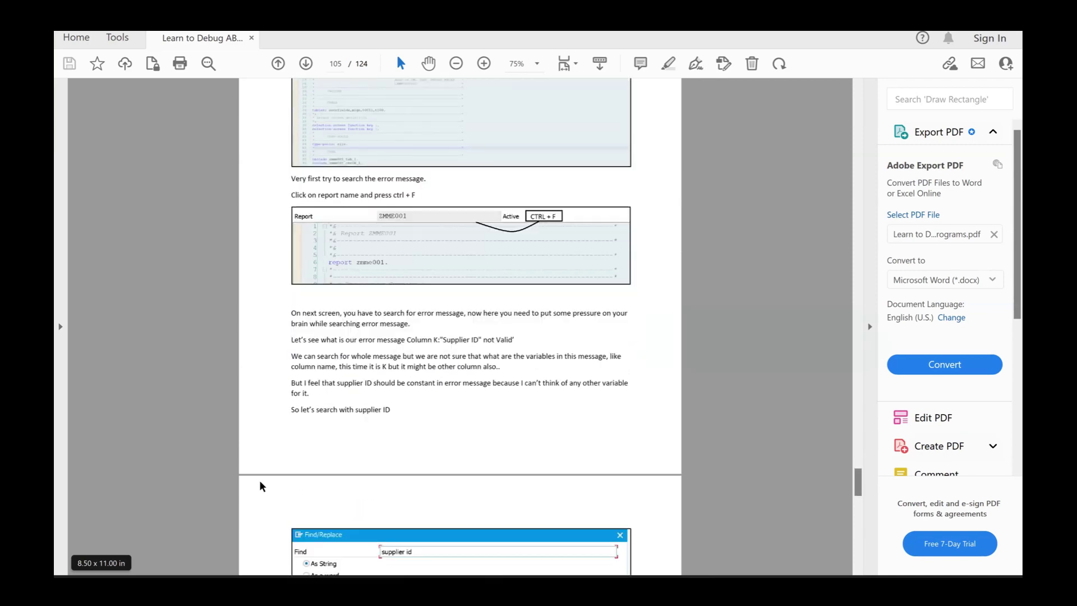
scroll(260, 482, down, 1)
scroll(260, 482, down, 2)
scroll(260, 485, down, 1)
scroll(260, 485, down, 1)
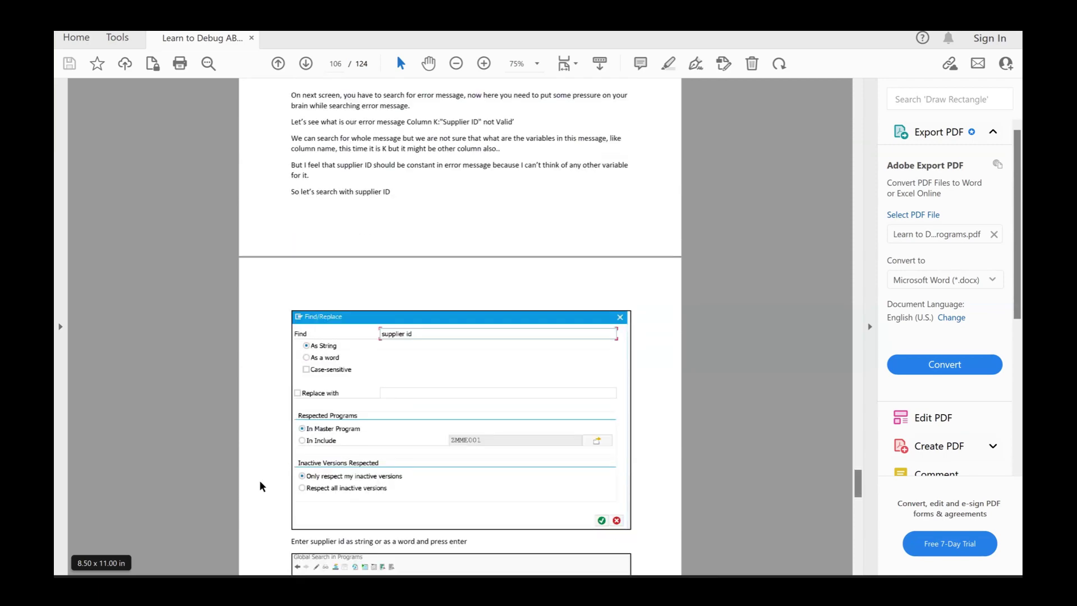
scroll(259, 486, down, 2)
scroll(259, 486, down, 3)
scroll(259, 486, down, 1)
scroll(260, 486, down, 2)
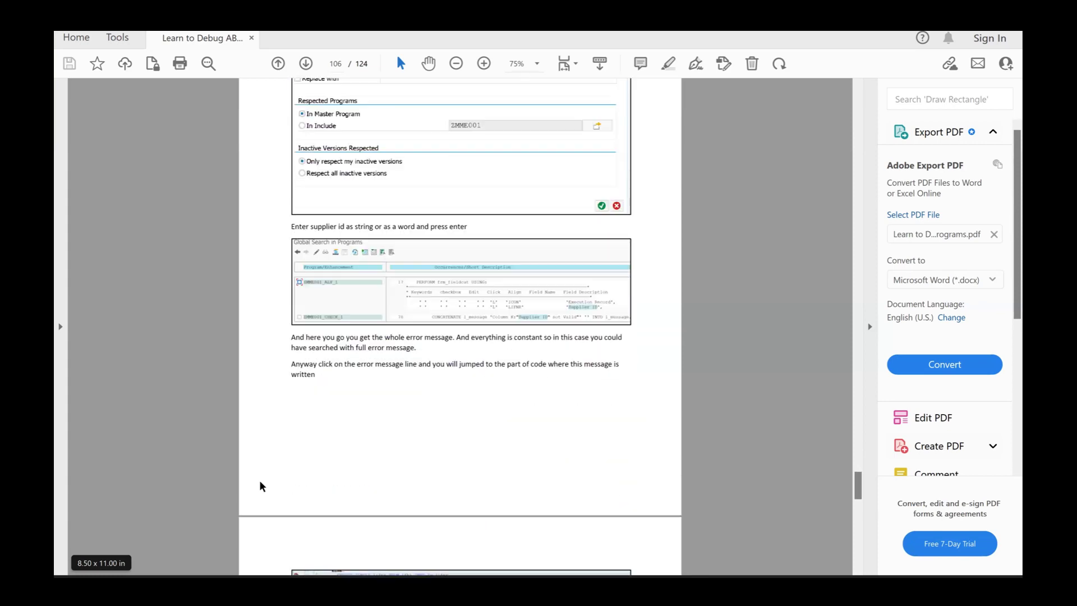
scroll(260, 486, down, 1)
scroll(259, 486, down, 1)
scroll(259, 486, down, 2)
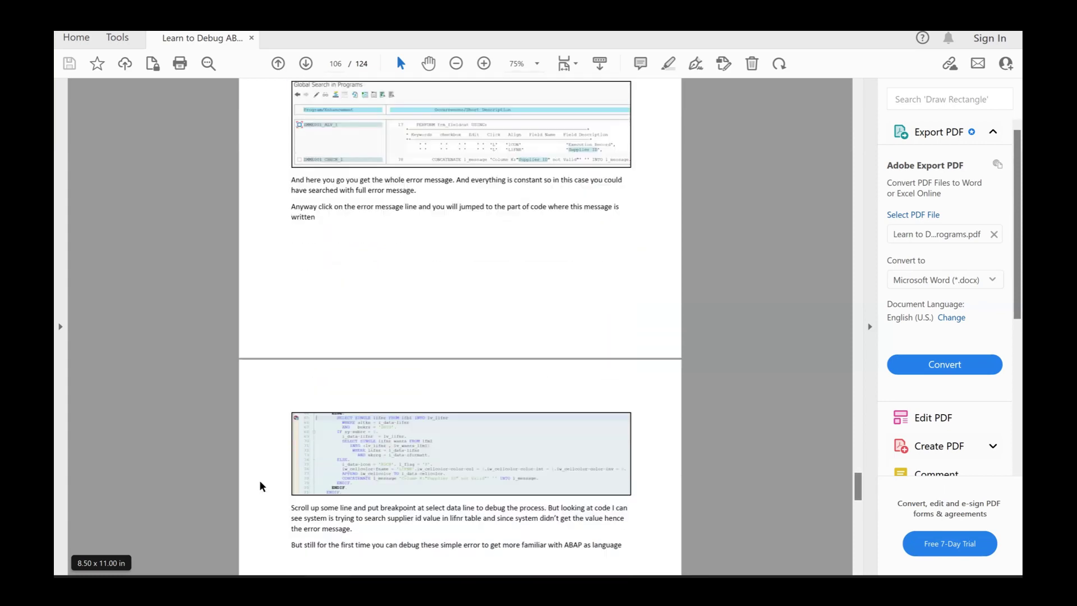
scroll(259, 485, down, 2)
scroll(260, 485, down, 1)
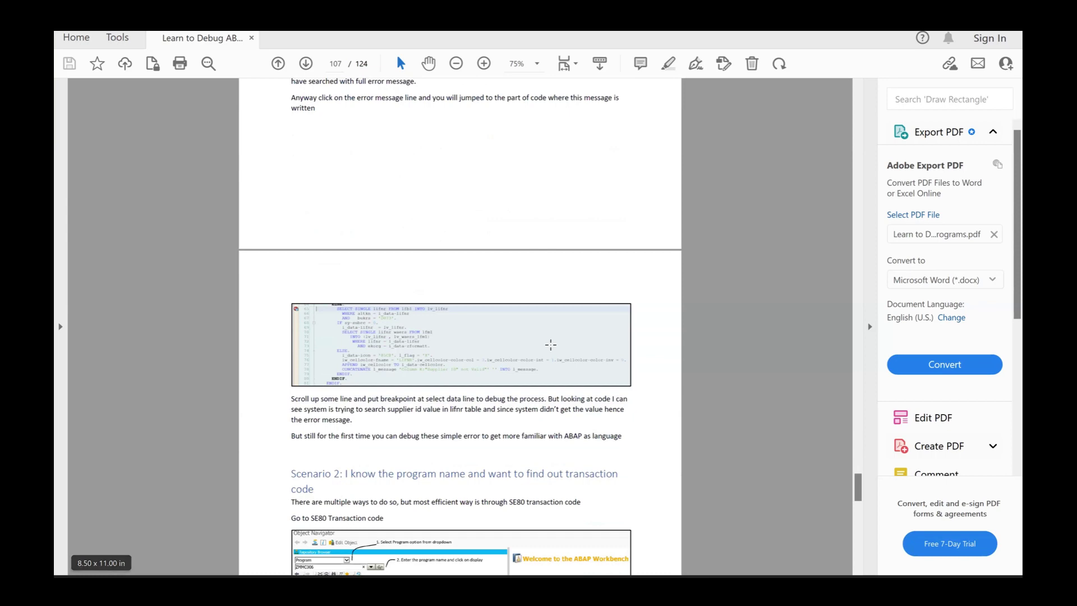
scroll(550, 348, down, 1)
scroll(692, 385, down, 1)
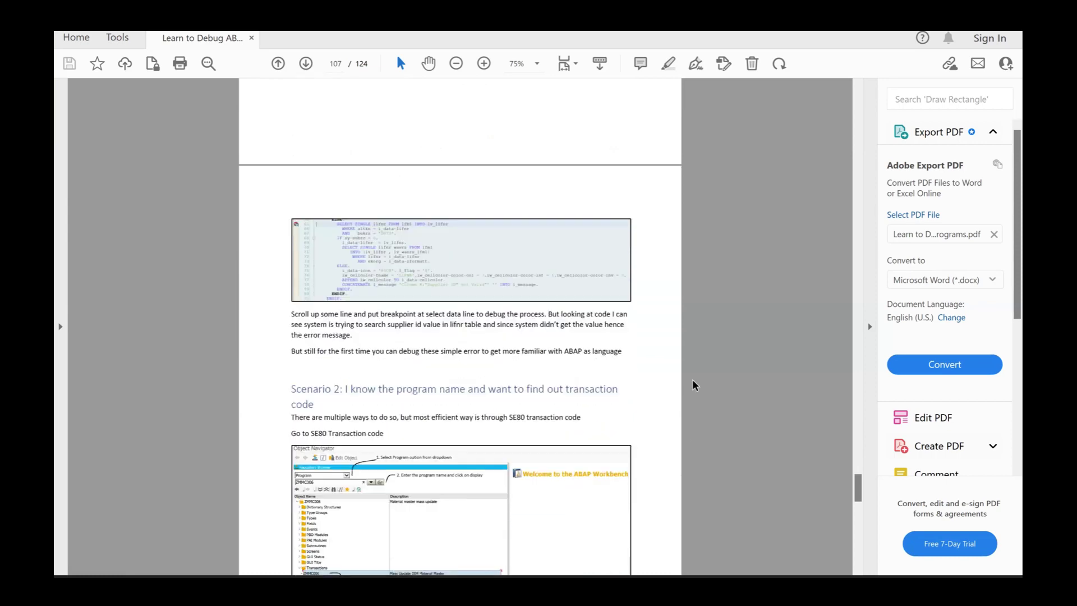
scroll(693, 435, down, 1)
scroll(699, 462, down, 1)
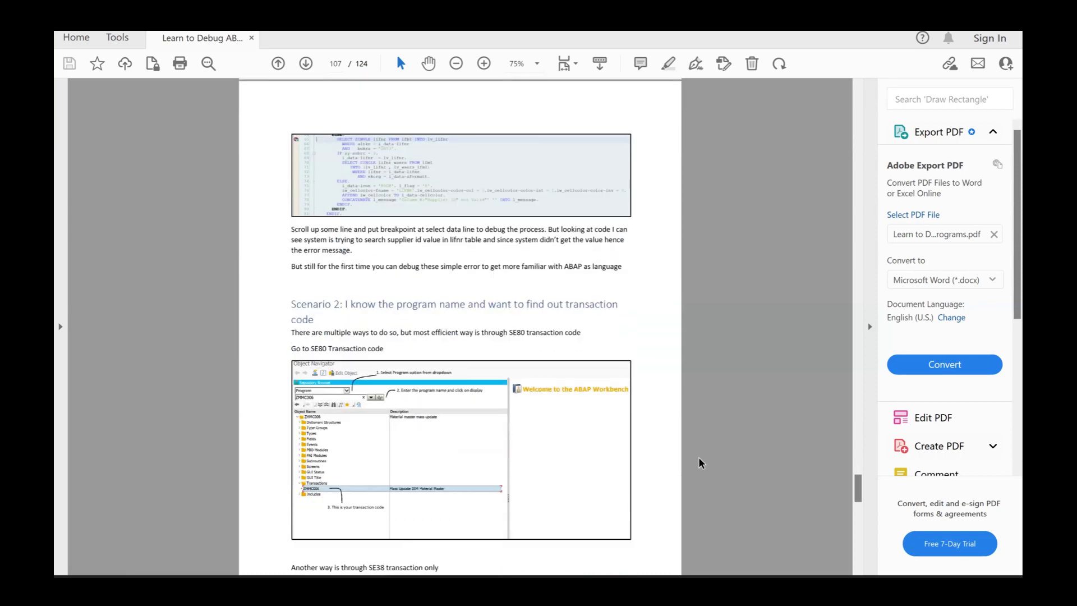
scroll(698, 461, down, 1)
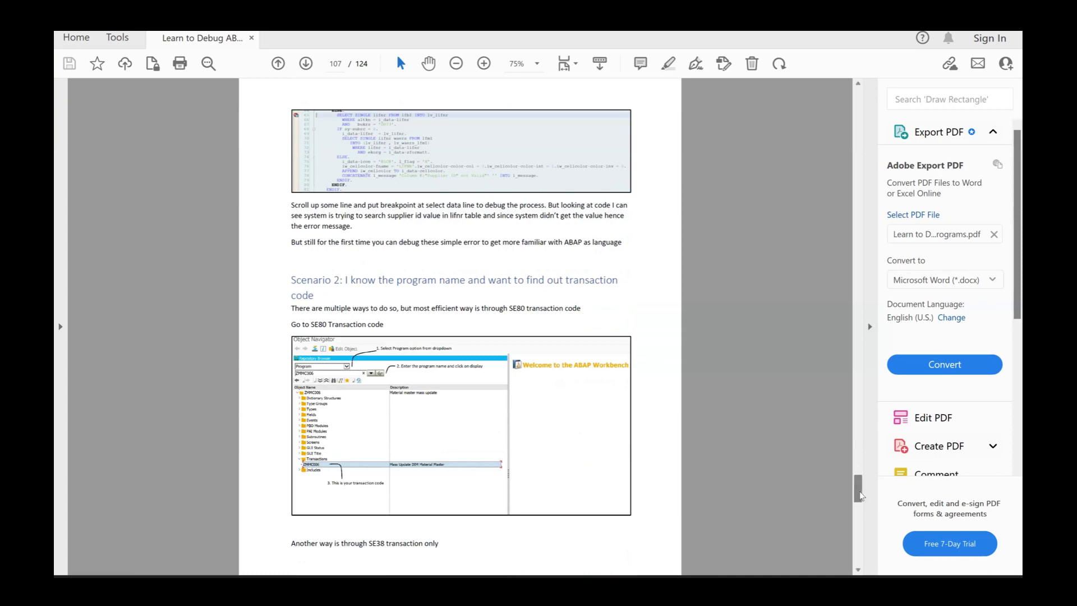
drag(853, 477, 851, 445)
drag(849, 326, 847, 104)
Go back to page 1, the 'Learn to Debug ABAP Programs' cover
key(Home)
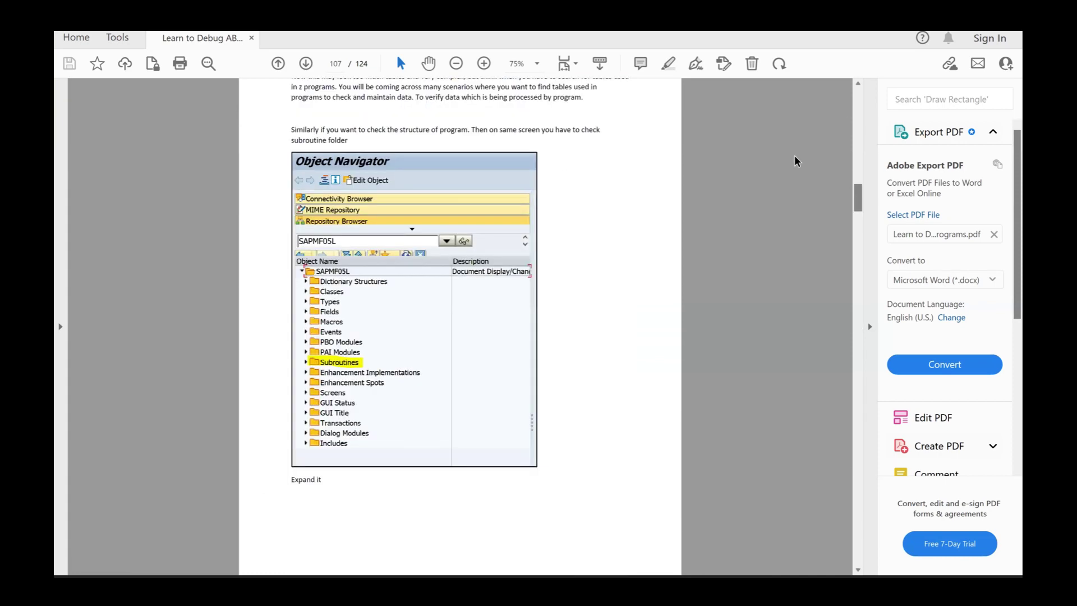
scroll(795, 155, up, 1)
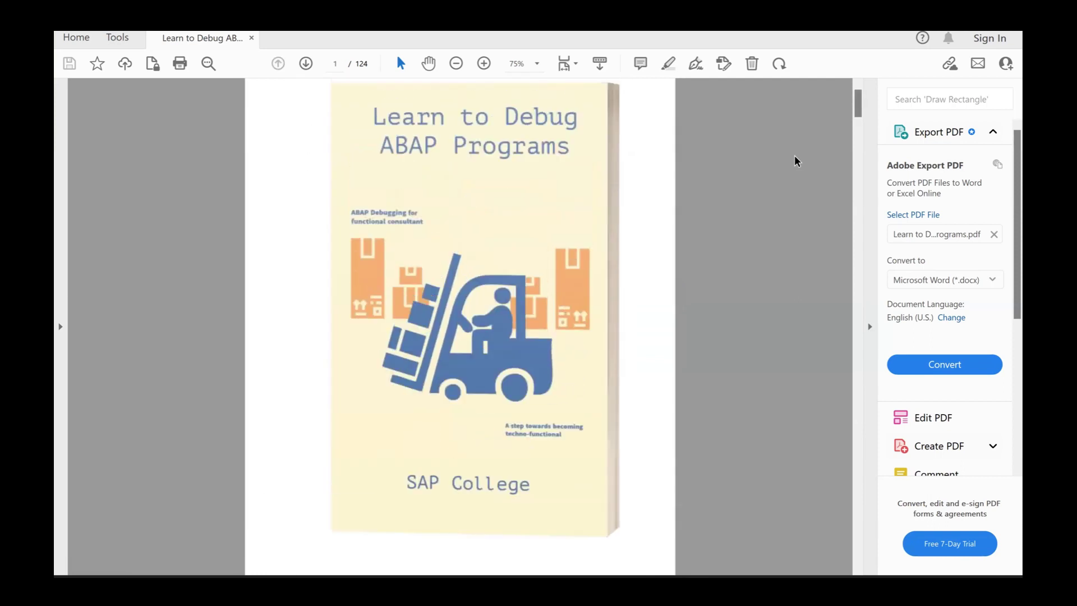